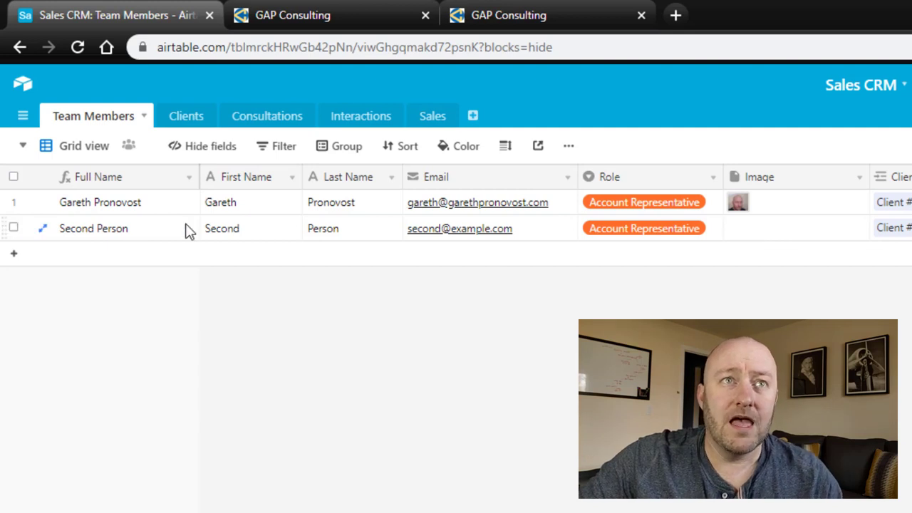
Step: Examine the full name and first name entries of both records in the Team Members table
{"action": "left_click_drag", "start_coordinate": [130, 212], "coordinate": [128, 235]}
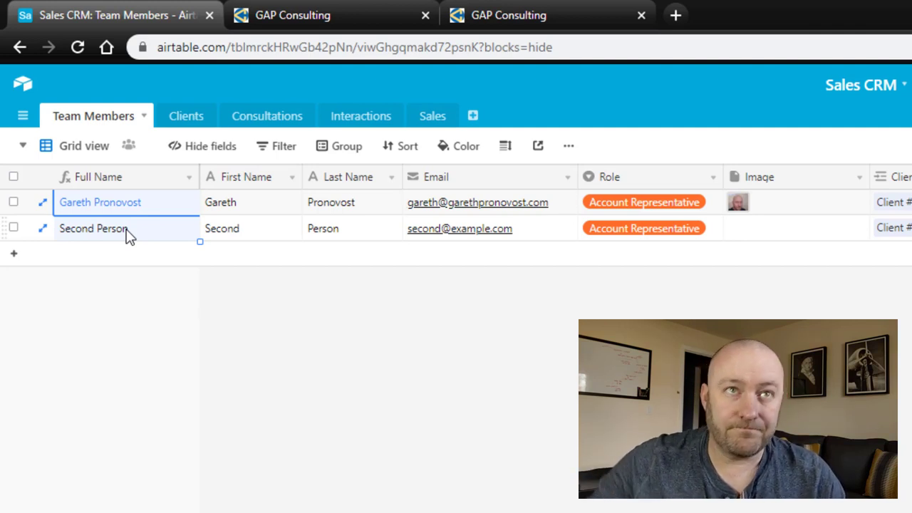
{"action": "left_click", "coordinate": [229, 214]}
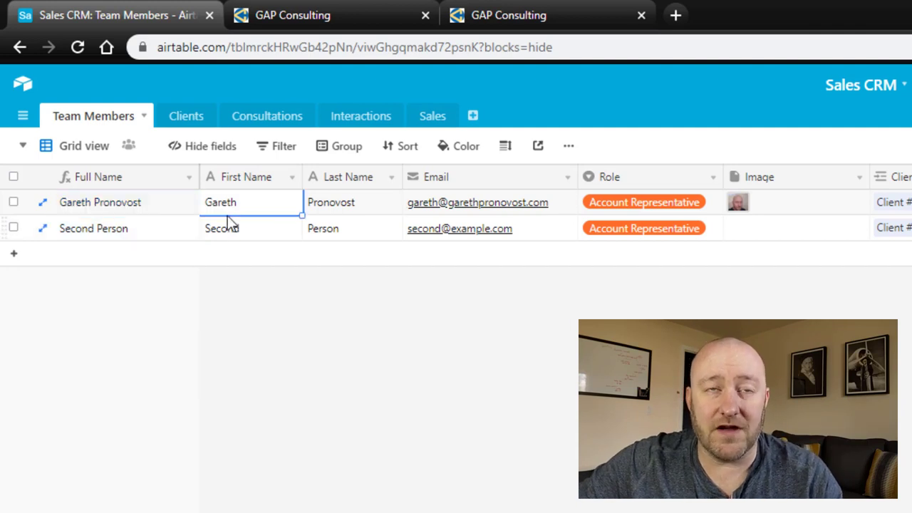
{"action": "left_click", "coordinate": [264, 236]}
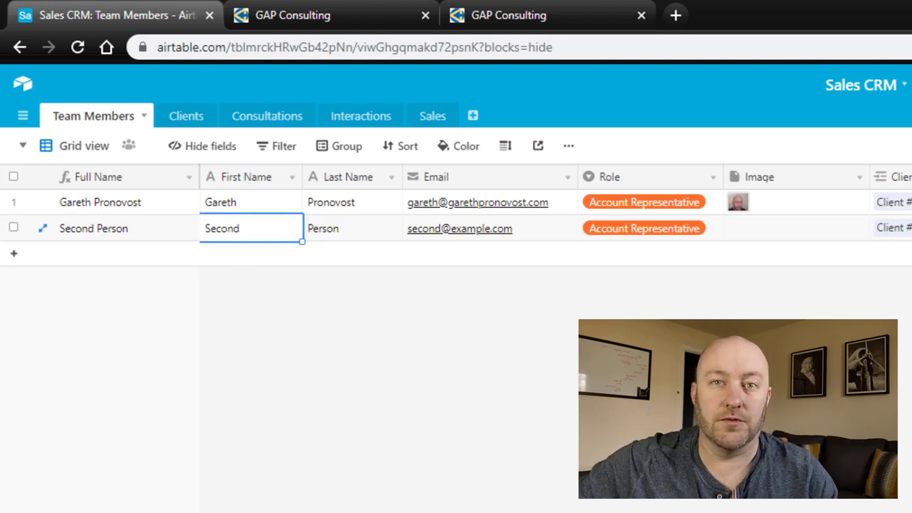
Step: Widen the Client Name column in the Clients table and check its grouping by Team Member
{"action": "left_click", "coordinate": [188, 118]}
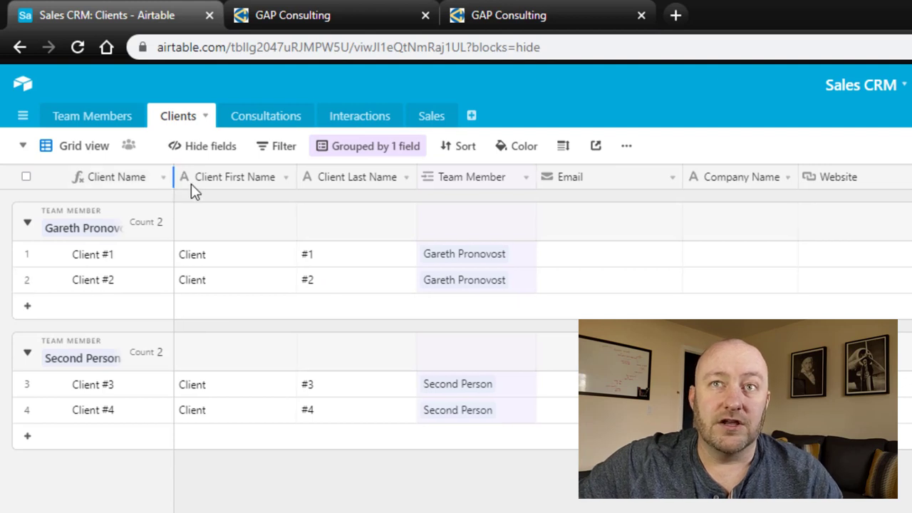
{"action": "left_click_drag", "start_coordinate": [174, 182], "coordinate": [208, 192]}
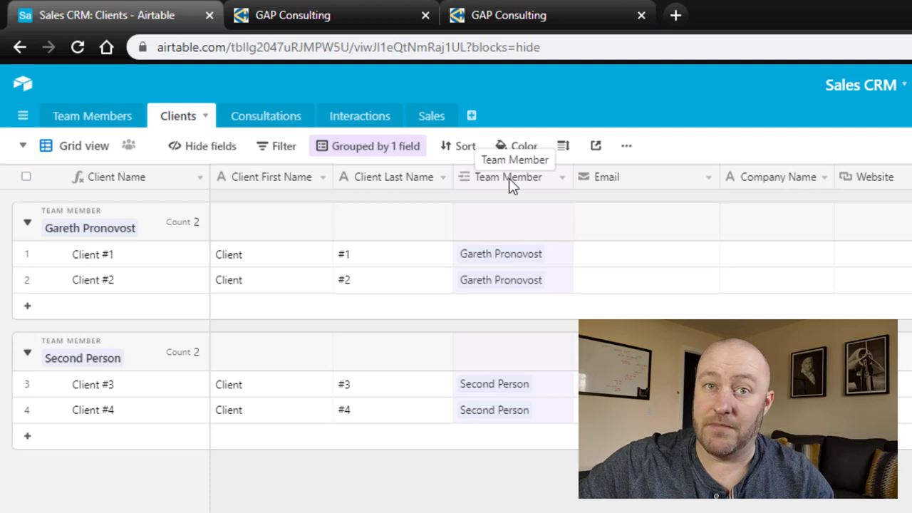
{"action": "left_click", "coordinate": [505, 257]}
{"action": "left_click", "coordinate": [374, 147]}
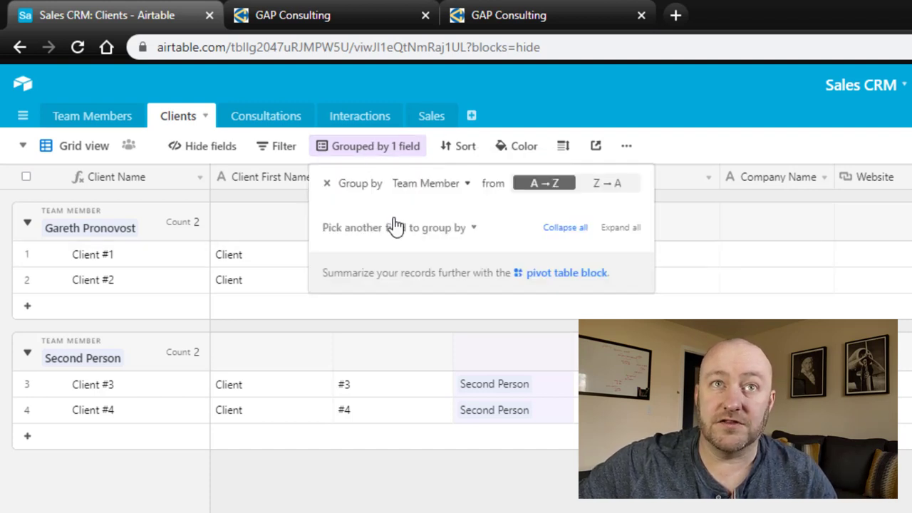
{"action": "key", "text": "Escape"}
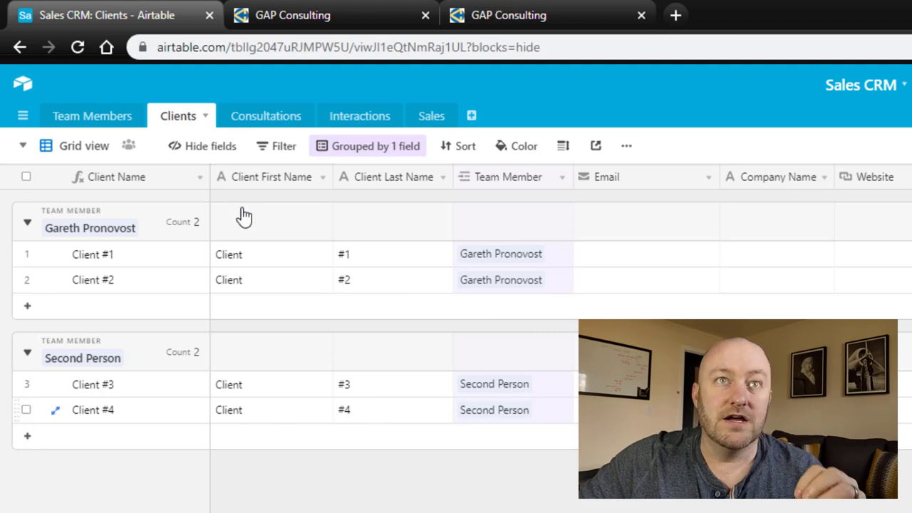
Step: Review the Consultations, Interactions and Sales tables and how their records link to clients and team members
{"action": "left_click", "coordinate": [265, 120]}
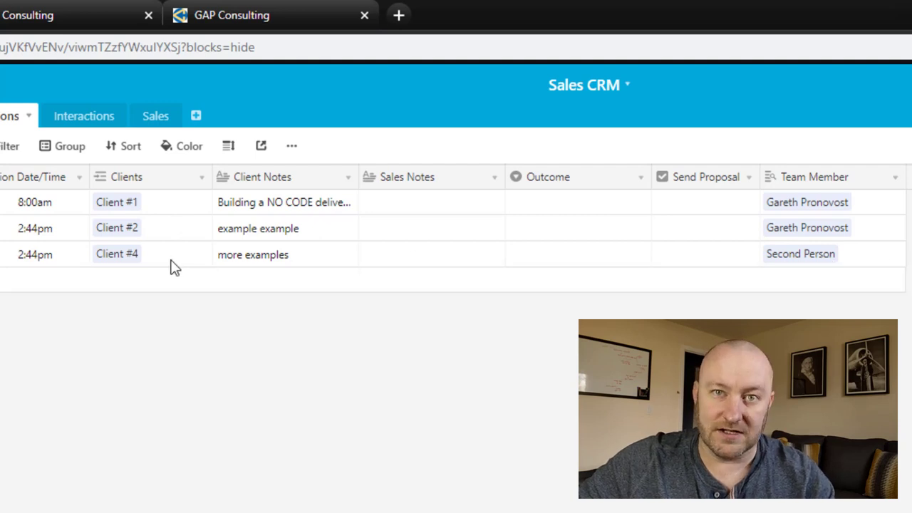
{"action": "left_click", "coordinate": [86, 116]}
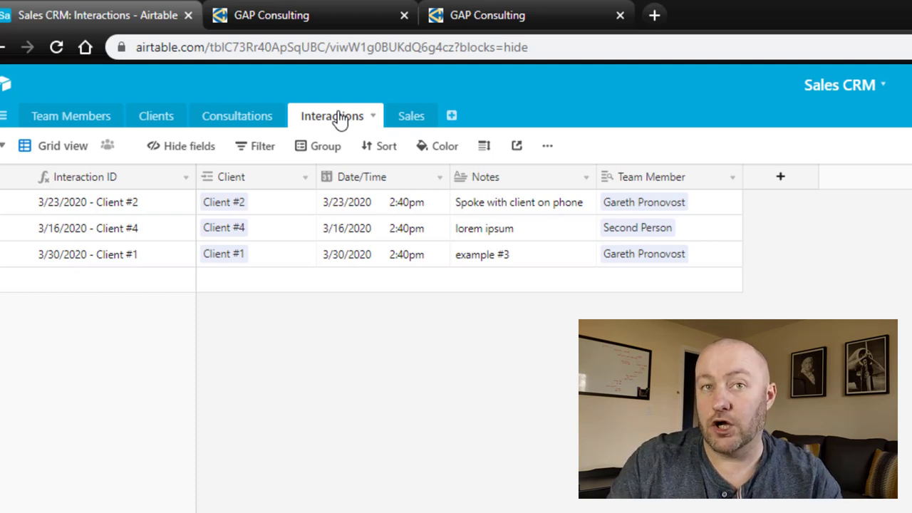
{"action": "left_click", "coordinate": [416, 123]}
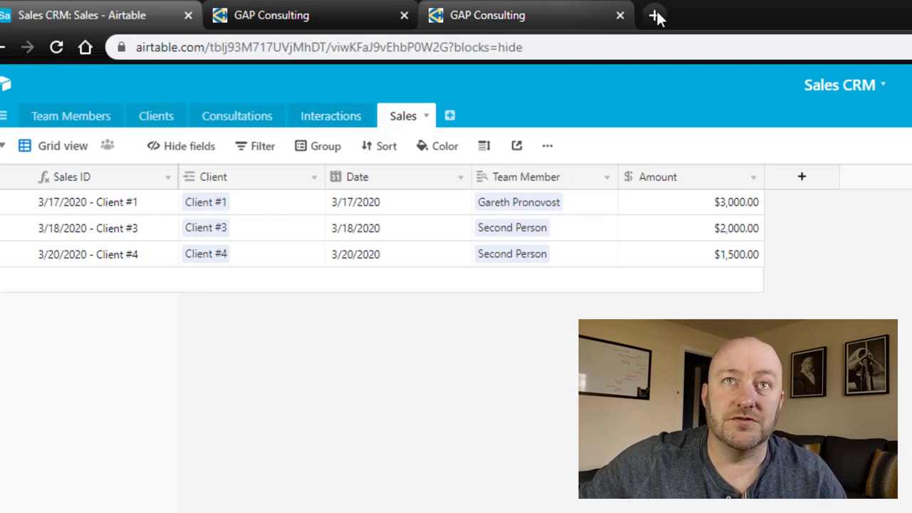
Step: Switch to the Stacker portal setup and set user access for the Team Members table to all records
{"action": "left_click", "coordinate": [273, 10]}
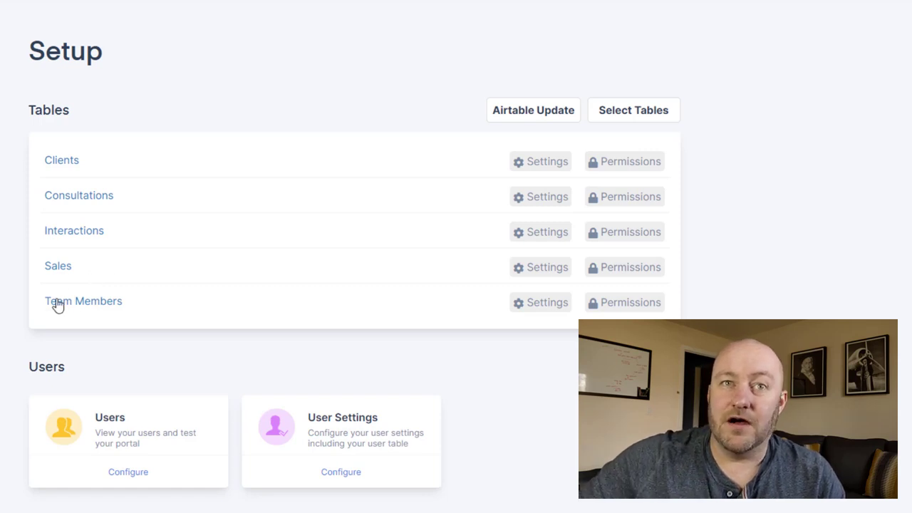
{"action": "left_click", "coordinate": [631, 303]}
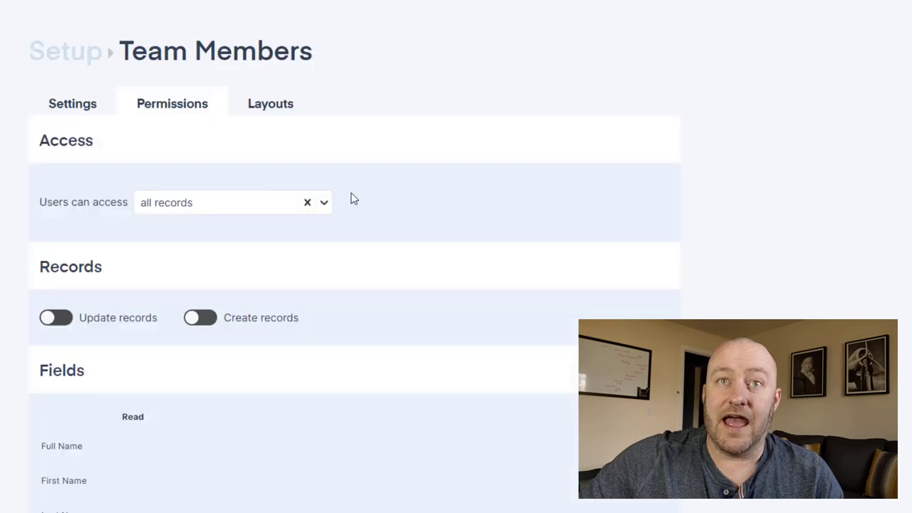
{"action": "left_click", "coordinate": [306, 203]}
{"action": "left_click", "coordinate": [320, 204]}
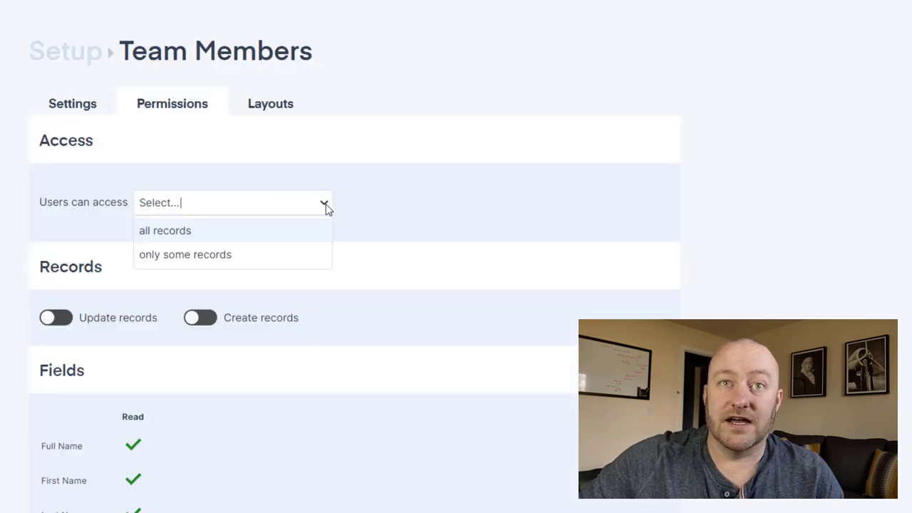
{"action": "left_click", "coordinate": [173, 239]}
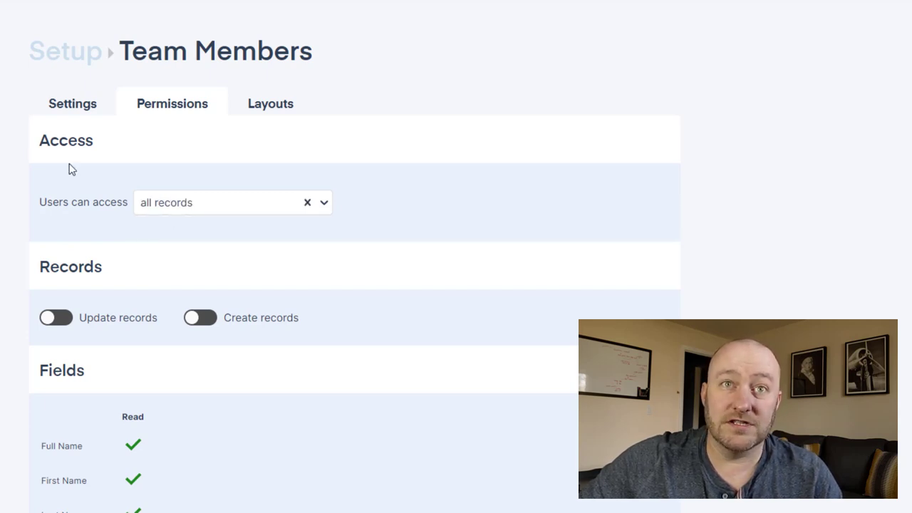
{"action": "left_click", "coordinate": [74, 51]}
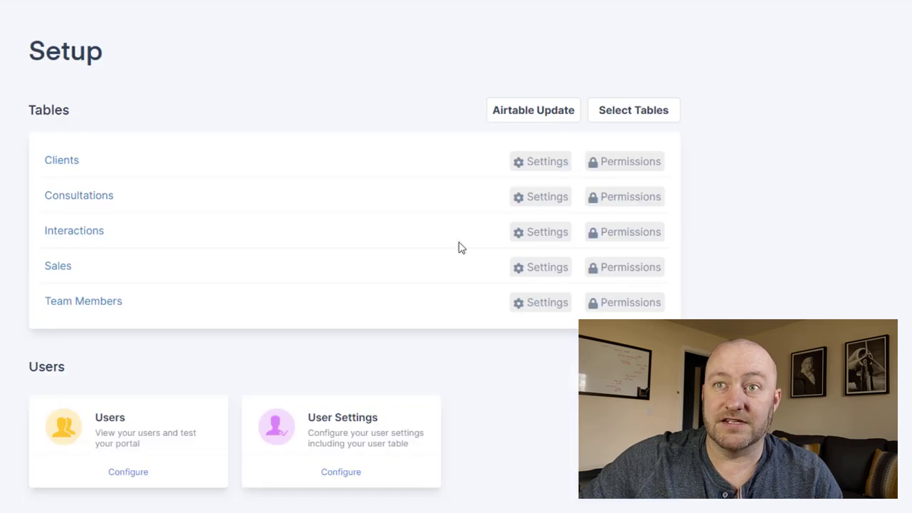
Step: Review the general settings and the access permissions of the Team Members table
{"action": "left_click", "coordinate": [531, 306]}
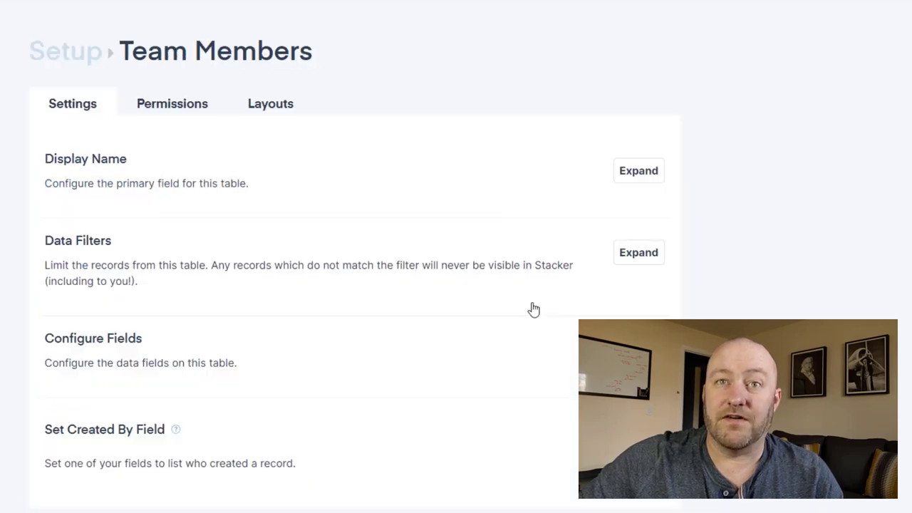
{"action": "scroll", "coordinate": [668, 285], "scroll_direction": "down", "scroll_amount": 1}
{"action": "scroll", "coordinate": [181, 206], "scroll_direction": "up", "scroll_amount": 1}
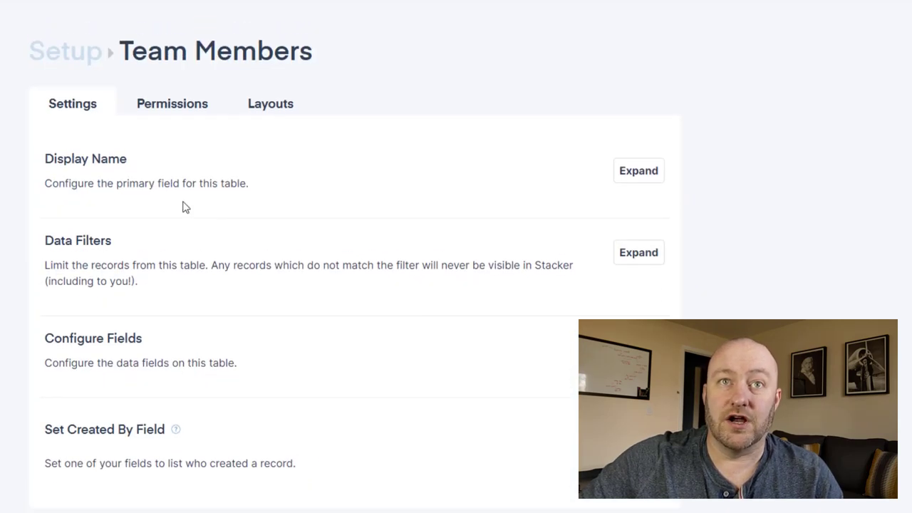
{"action": "left_click", "coordinate": [69, 62]}
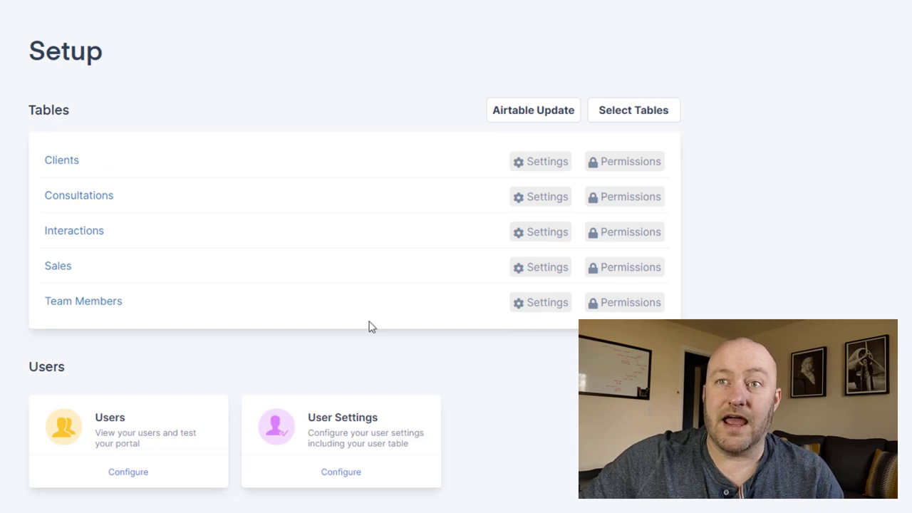
{"action": "left_click", "coordinate": [616, 307]}
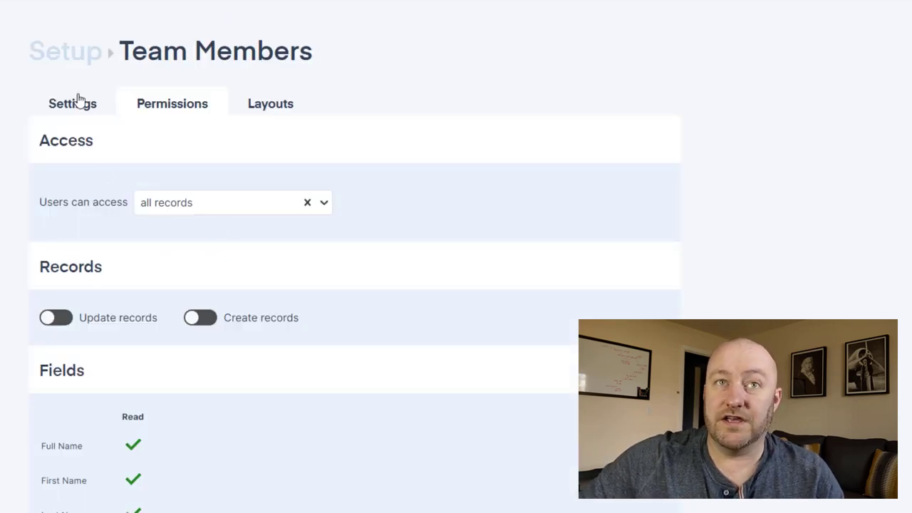
{"action": "left_click", "coordinate": [77, 58]}
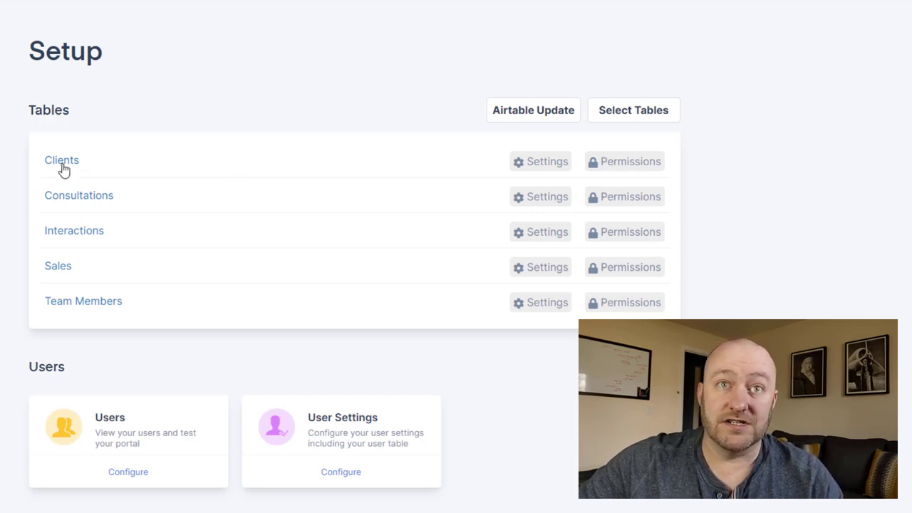
Step: Examine the record access rules in the permissions of the Clients and Consultations tables
{"action": "left_click", "coordinate": [629, 162]}
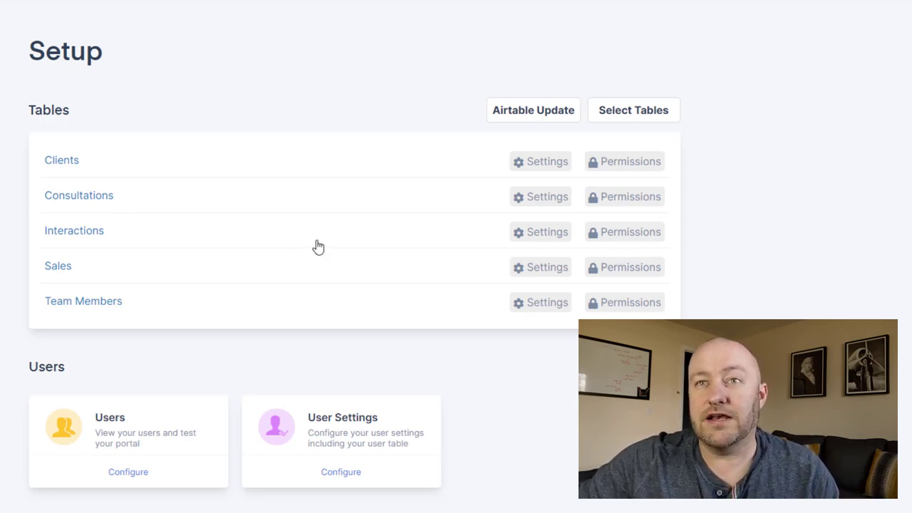
{"action": "left_click", "coordinate": [629, 205]}
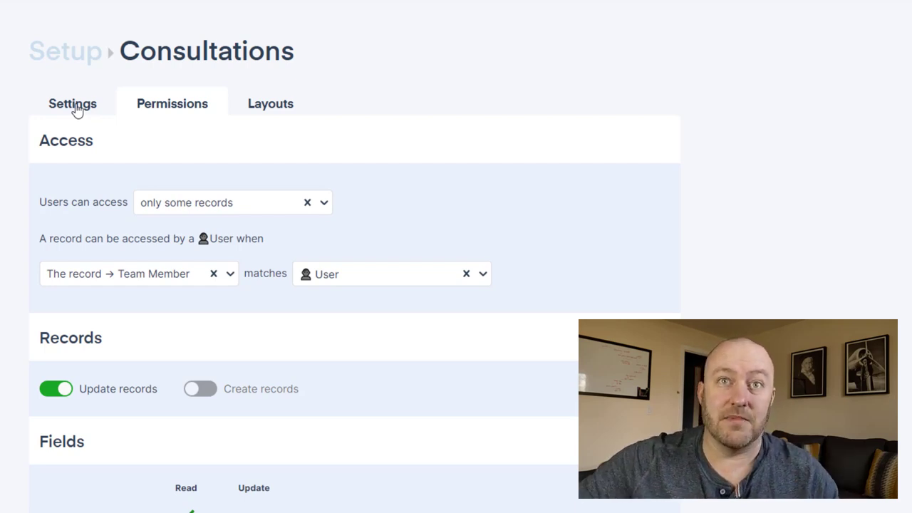
{"action": "left_click", "coordinate": [68, 56]}
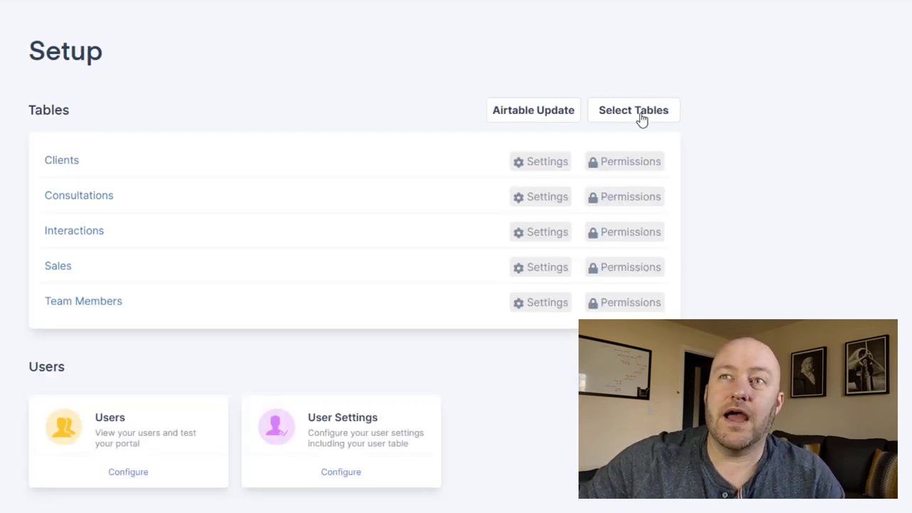
Step: Check the Team Members table in Airtable and impersonate the second listed user in the Stacker portal
{"action": "left_click", "coordinate": [851, 2]}
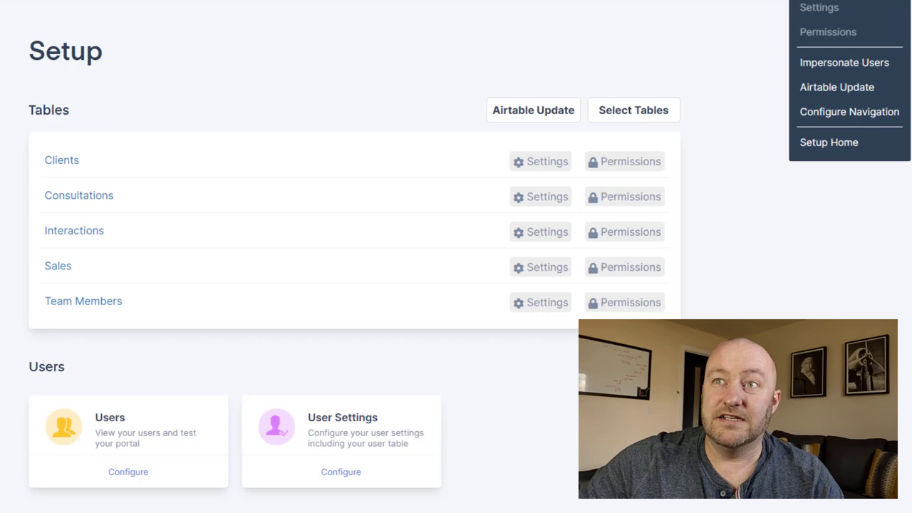
{"action": "left_click", "coordinate": [861, 64]}
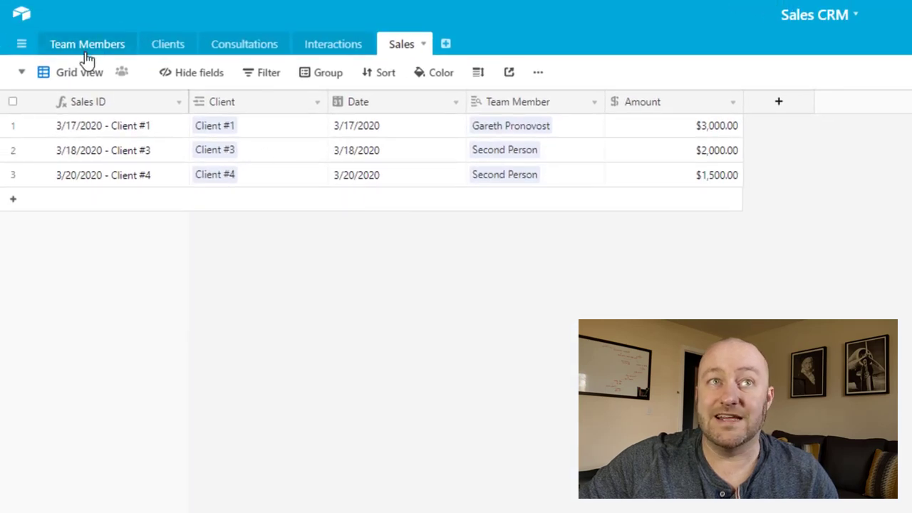
{"action": "left_click", "coordinate": [87, 46]}
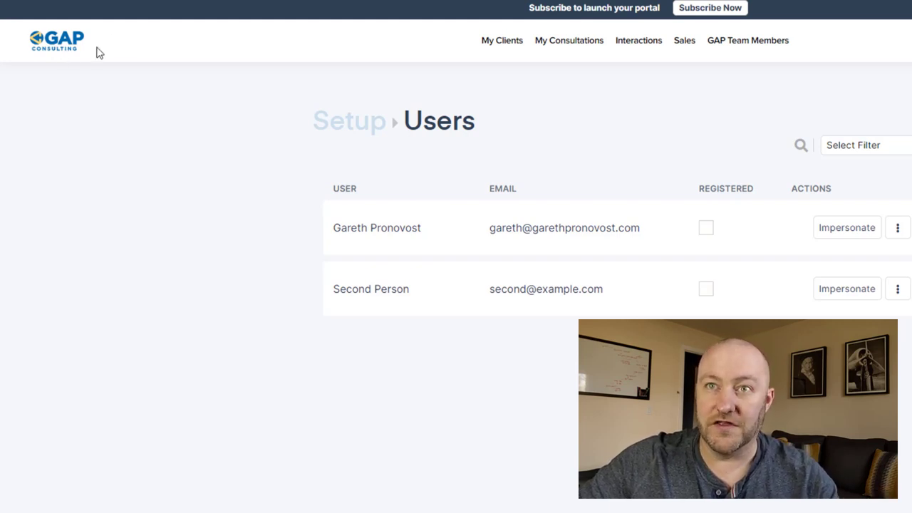
{"action": "left_click", "coordinate": [845, 289]}
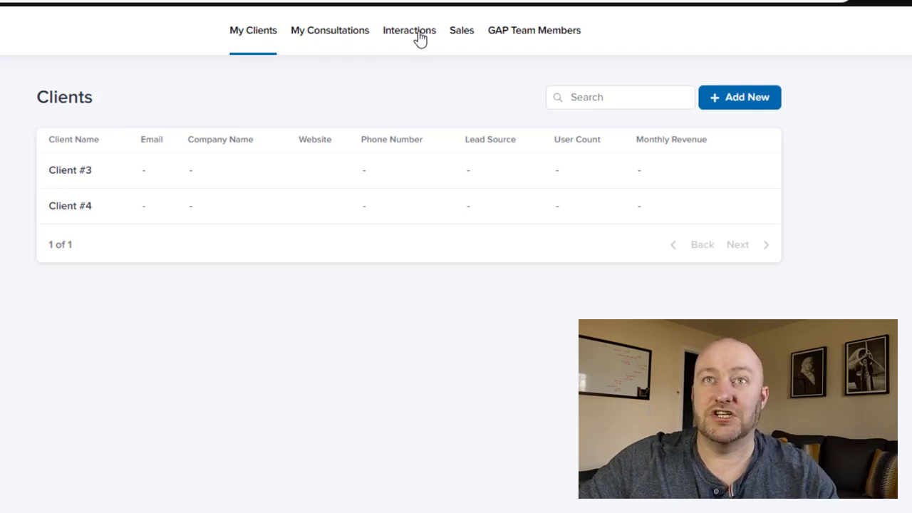
Step: View the GAP Team Members list and the My Clients list as the impersonated user, and open Client #3
{"action": "left_click", "coordinate": [529, 35]}
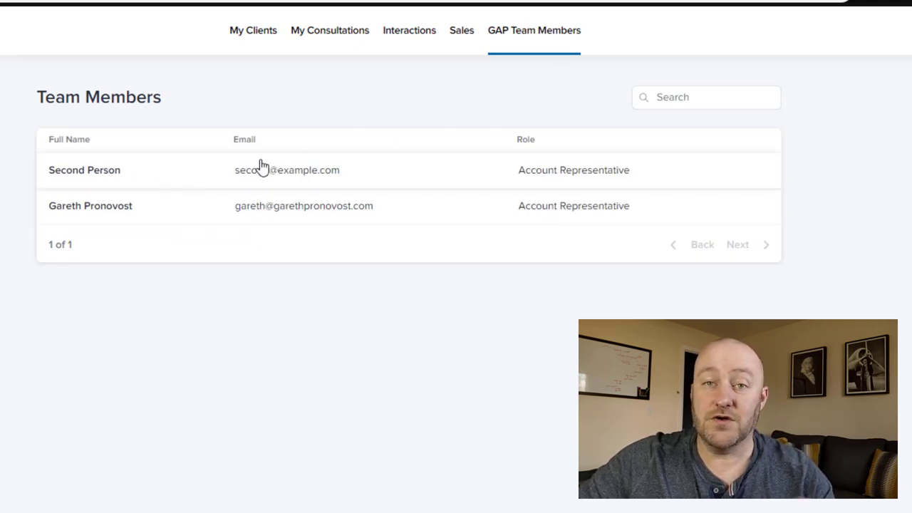
{"action": "left_click", "coordinate": [247, 36]}
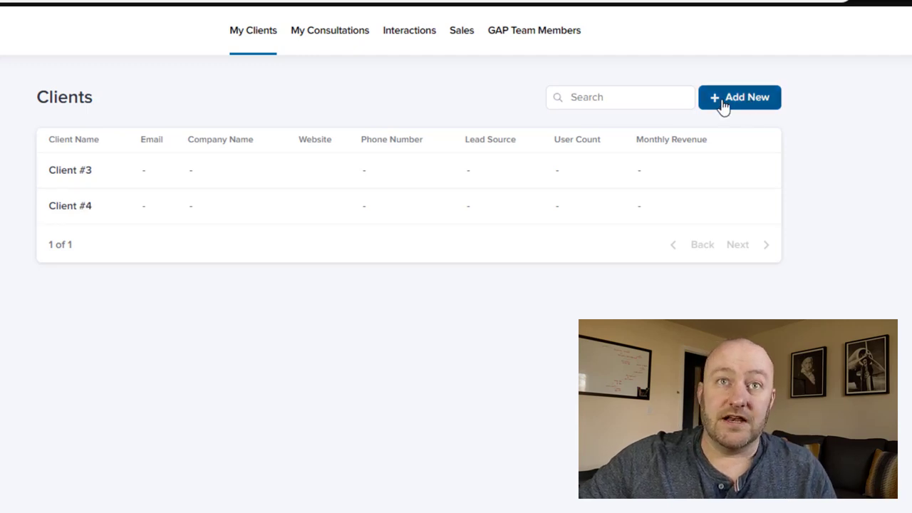
{"action": "left_click", "coordinate": [61, 172]}
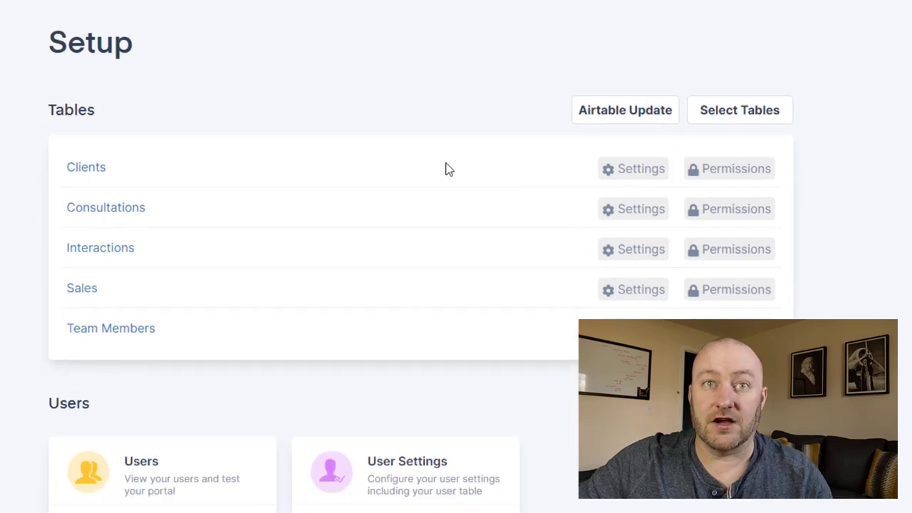
Step: Remove read access to the Website field in the Clients table's permissions
{"action": "left_click", "coordinate": [714, 176]}
{"action": "scroll", "coordinate": [561, 256], "scroll_direction": "down", "scroll_amount": 4}
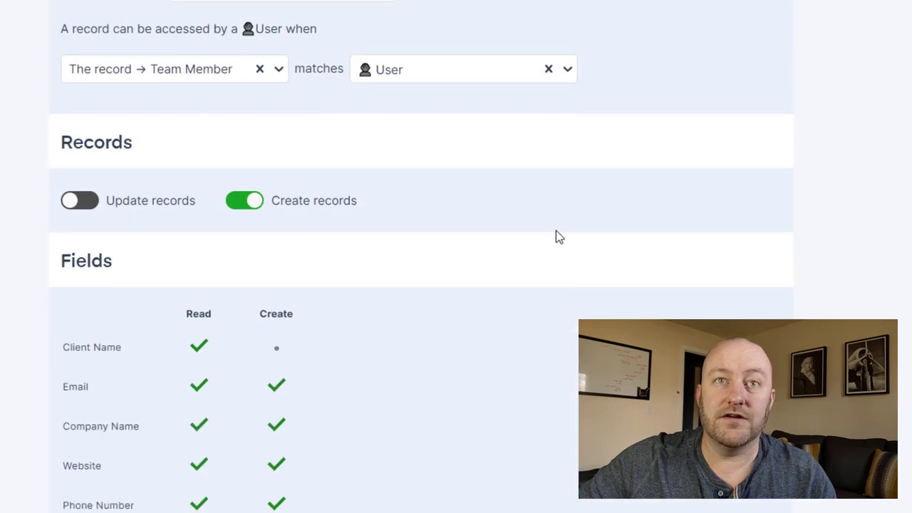
{"action": "scroll", "coordinate": [559, 236], "scroll_direction": "down", "scroll_amount": 2}
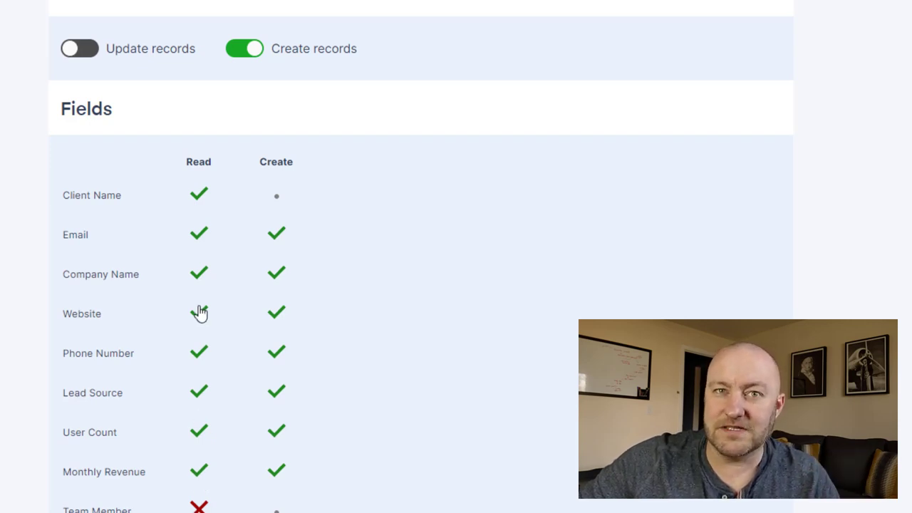
{"action": "left_click", "coordinate": [199, 313]}
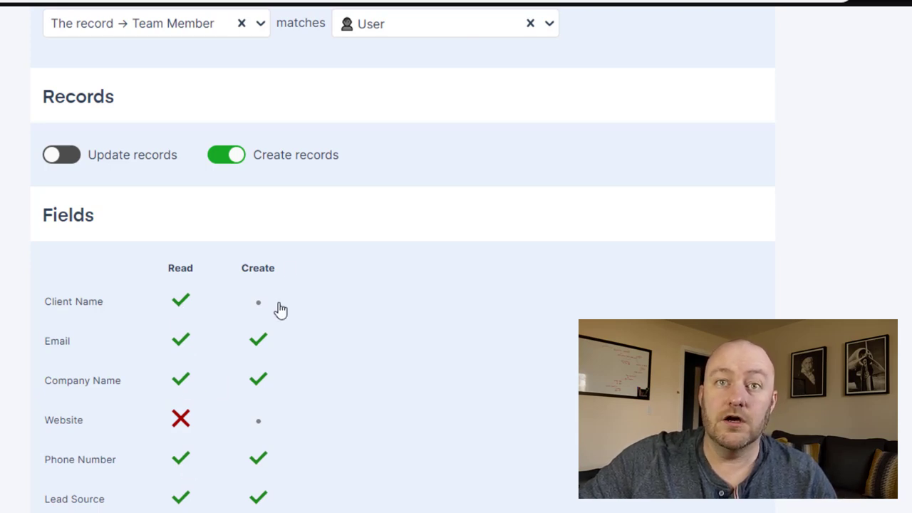
{"action": "scroll", "coordinate": [293, 283], "scroll_direction": "up", "scroll_amount": 3}
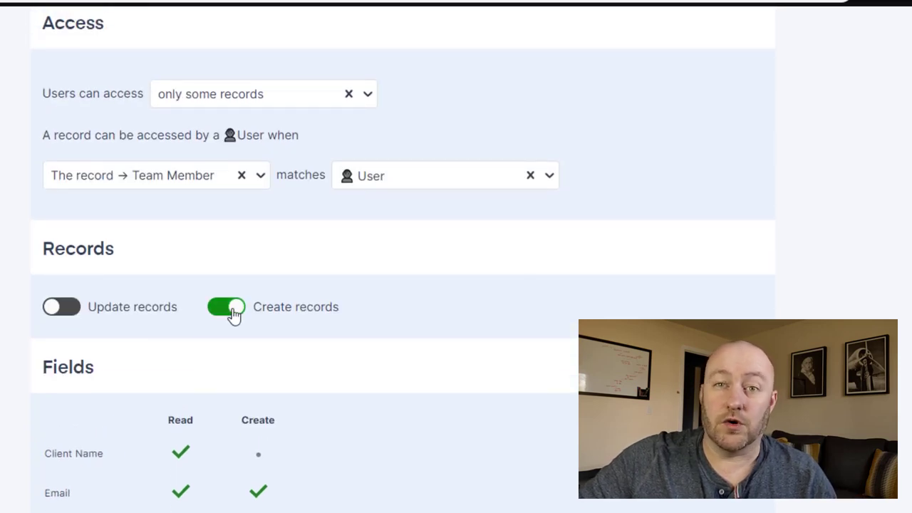
{"action": "scroll", "coordinate": [235, 403], "scroll_direction": "up", "scroll_amount": 3}
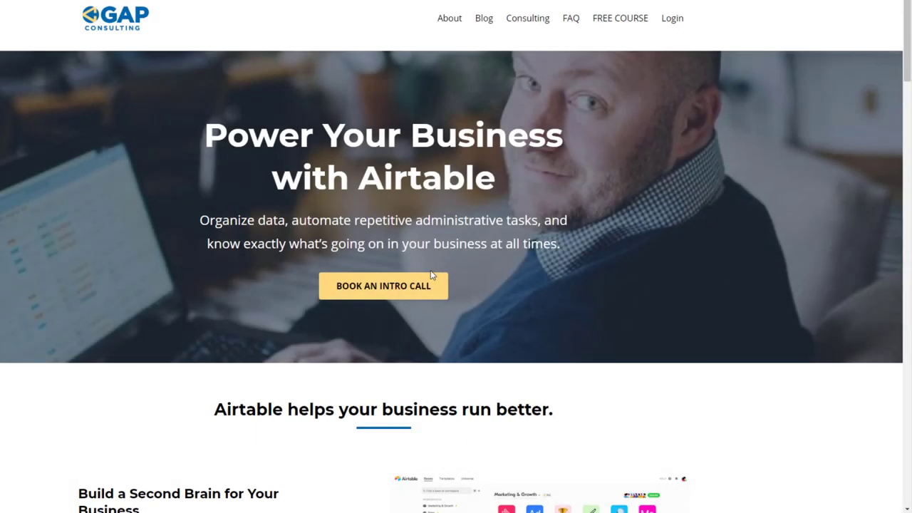
Step: Open the GAP Consulting blog post "Finding an Airtable Record with a Zapier 'Search Formula'" and view the free Airtable Crash Course sign-up page
{"action": "left_click", "coordinate": [484, 19]}
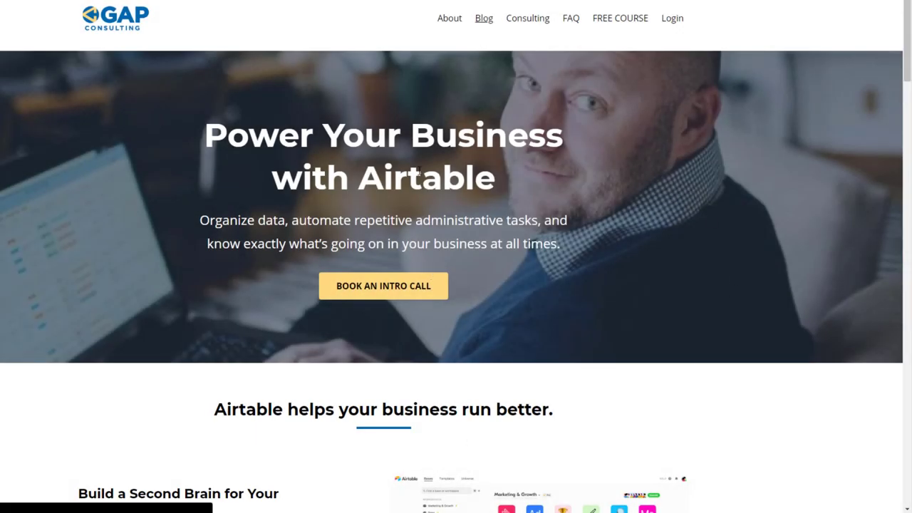
{"action": "scroll", "coordinate": [387, 207], "scroll_direction": "down", "scroll_amount": 5}
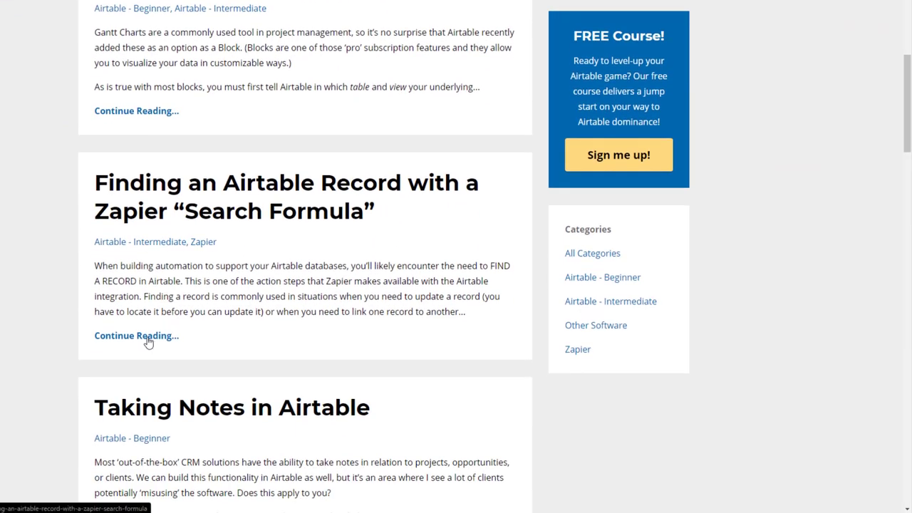
{"action": "left_click", "coordinate": [148, 339]}
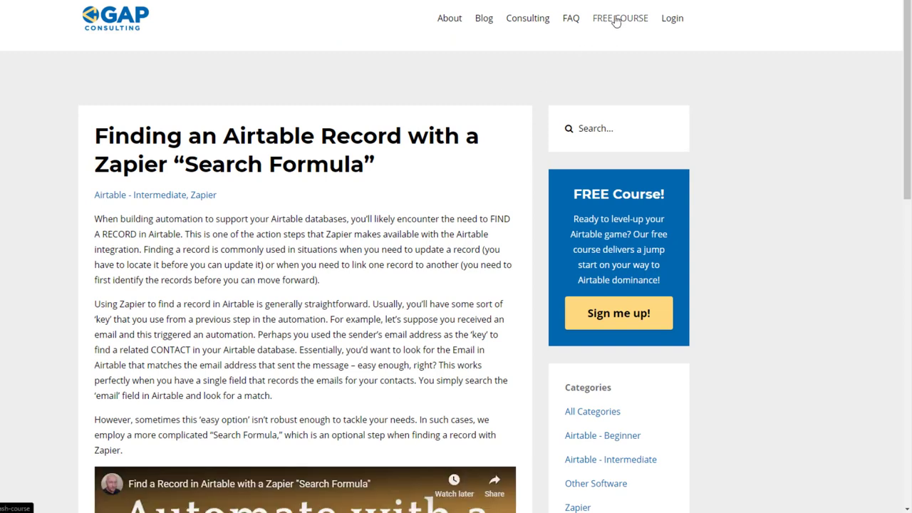
{"action": "left_click", "coordinate": [619, 25]}
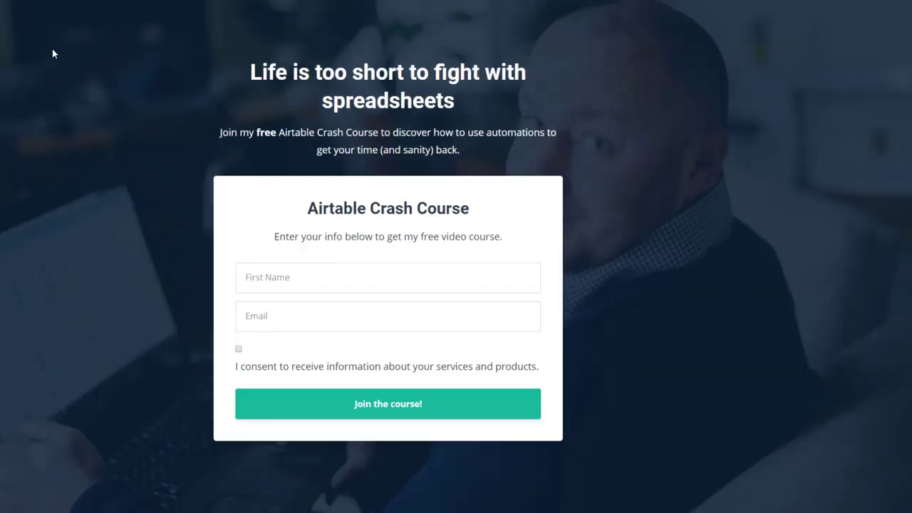
{"action": "key", "text": "alt+Left"}
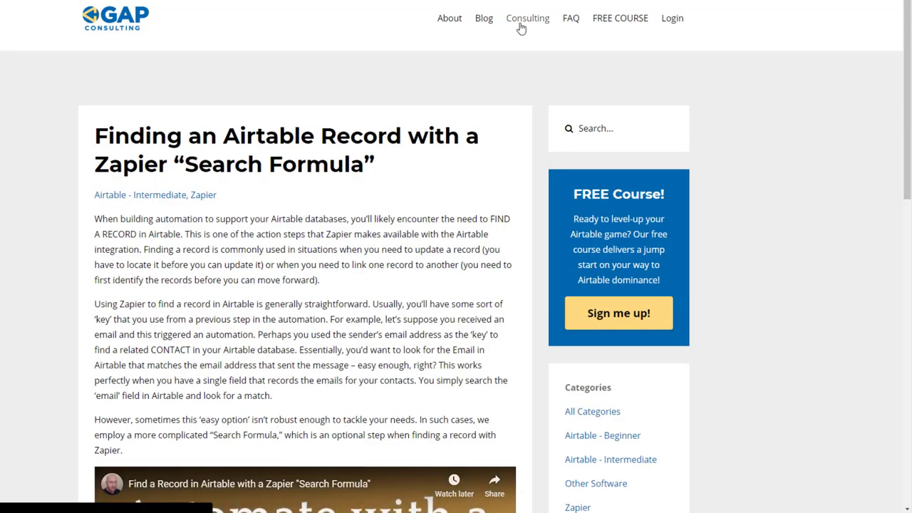
Step: View the available time slots for a Complimentary Airtable Consultation on Thursday, December 5, 2019, from the consulting page
{"action": "left_click", "coordinate": [521, 21]}
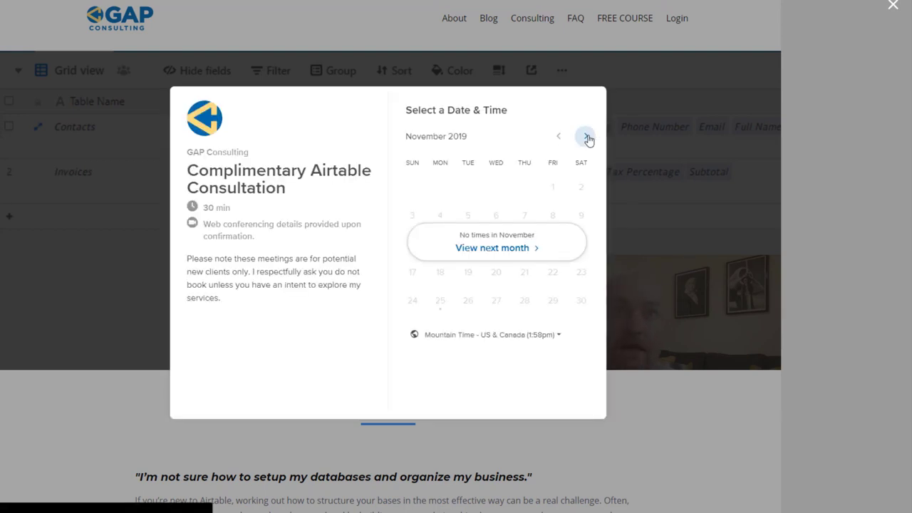
{"action": "left_click", "coordinate": [587, 137]}
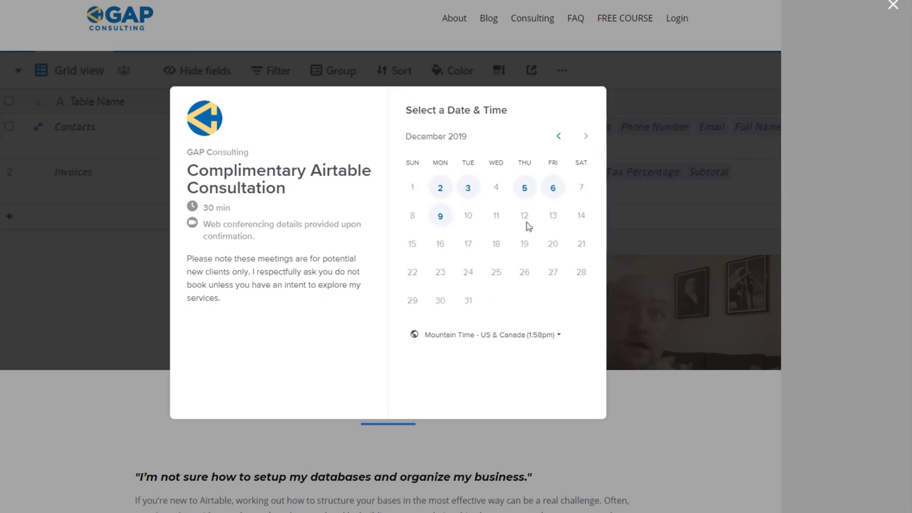
{"action": "left_click", "coordinate": [525, 191]}
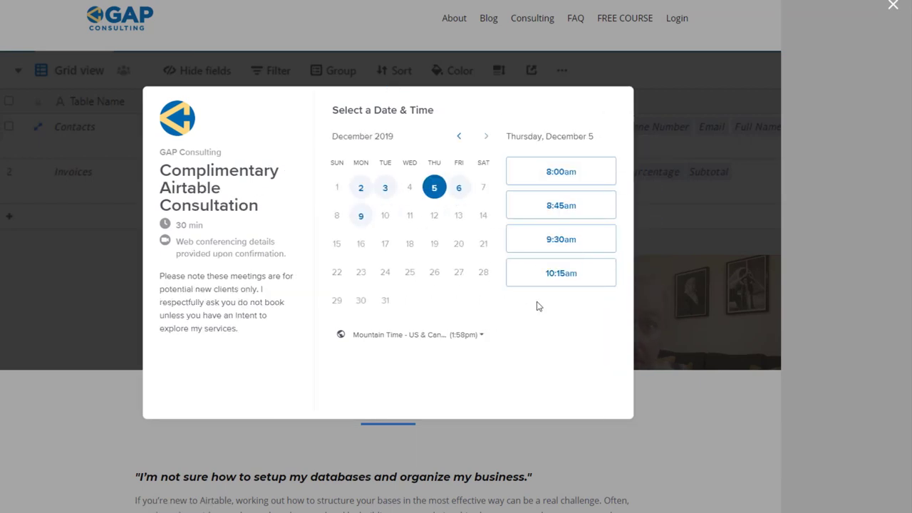